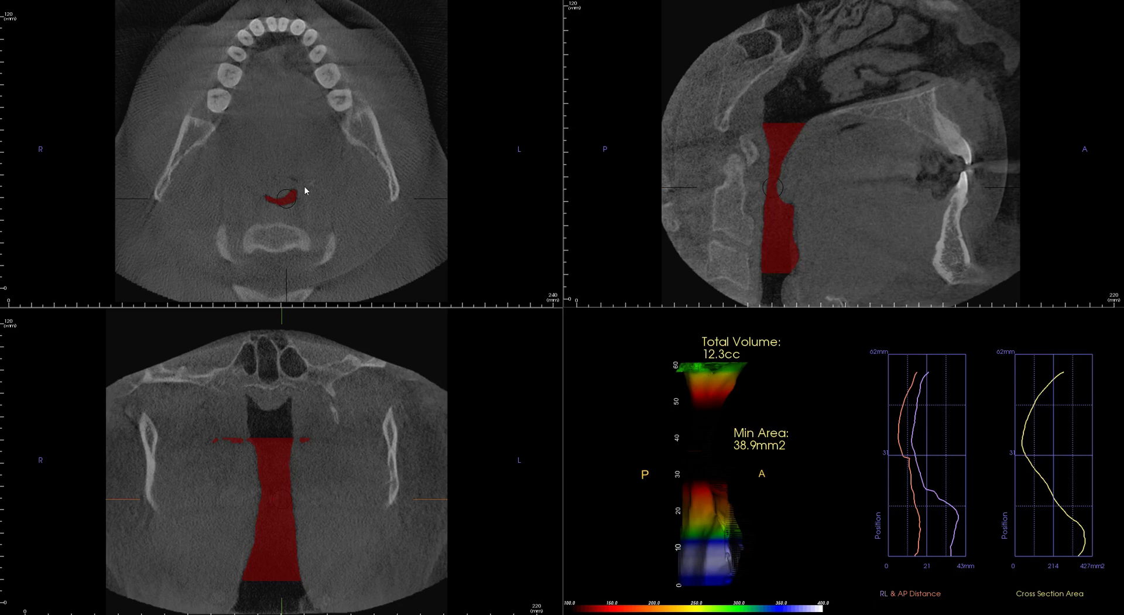
Step: Raise the axial slice up the airway to its broad red cross-section behind the upper teeth
{"action": "left_click_drag", "start_coordinate": [771, 190], "coordinate": [771, 124]}
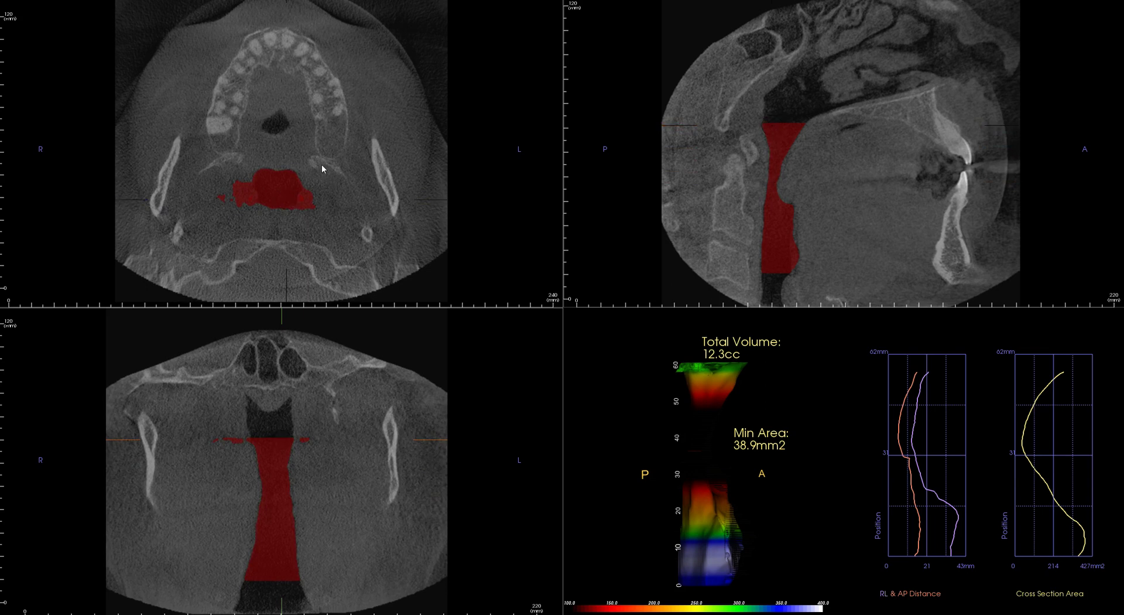
Step: Highlight the airway segmentation and lower the axial slice to the narrow crescent near the lower teeth
{"action": "left_click", "coordinate": [787, 125]}
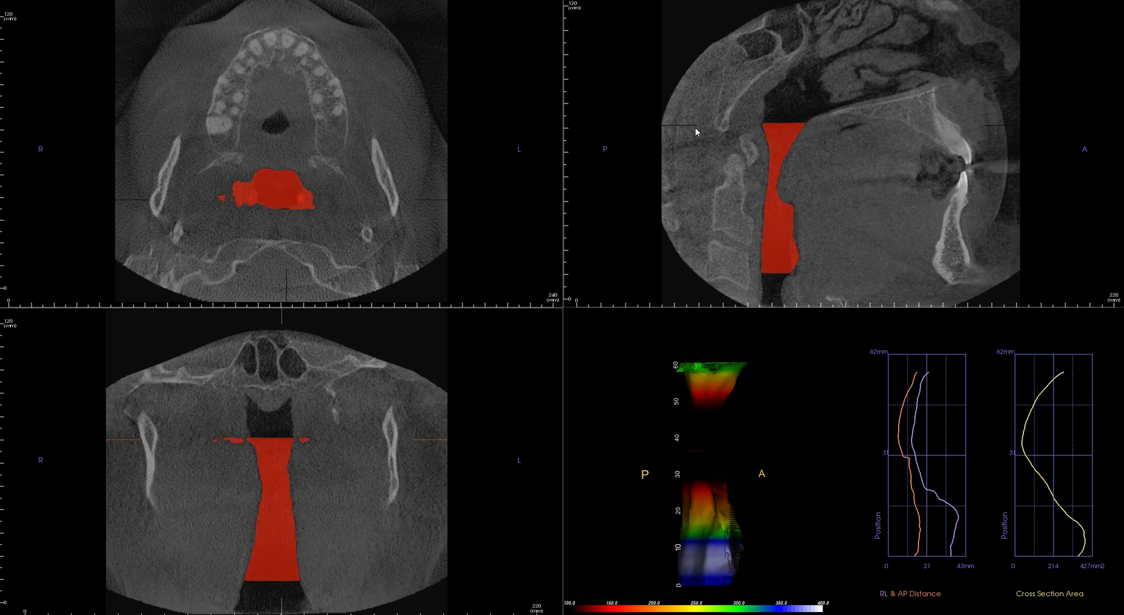
{"action": "left_click_drag", "start_coordinate": [771, 120], "coordinate": [775, 181]}
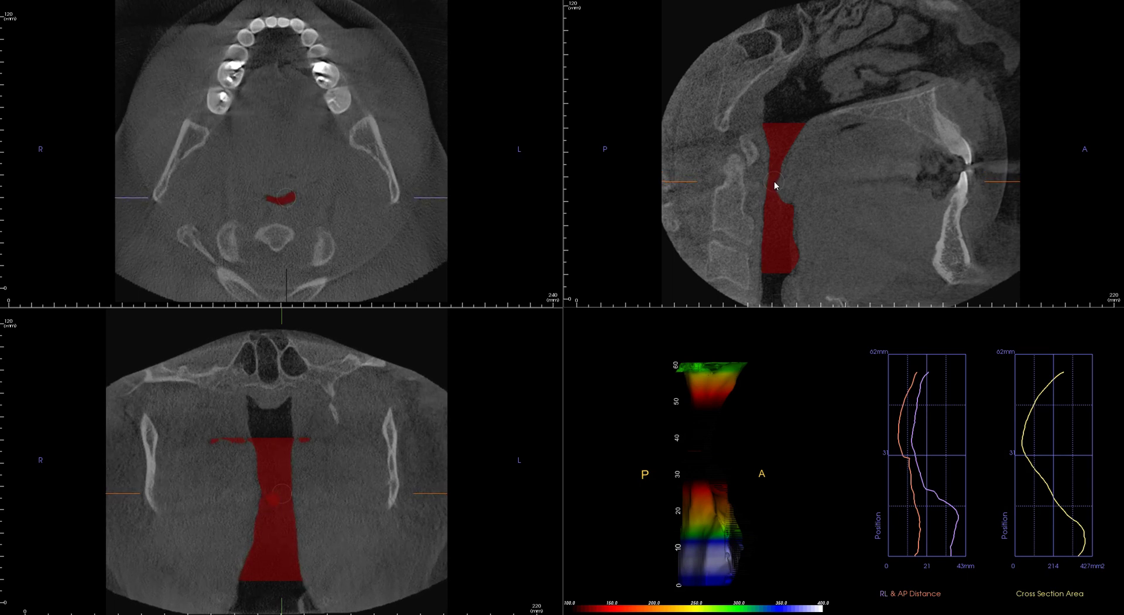
Step: Lower the axial slice to the mandible and recentre the sagittal and coronal planes on the airway
{"action": "left_click_drag", "start_coordinate": [774, 182], "coordinate": [771, 247]}
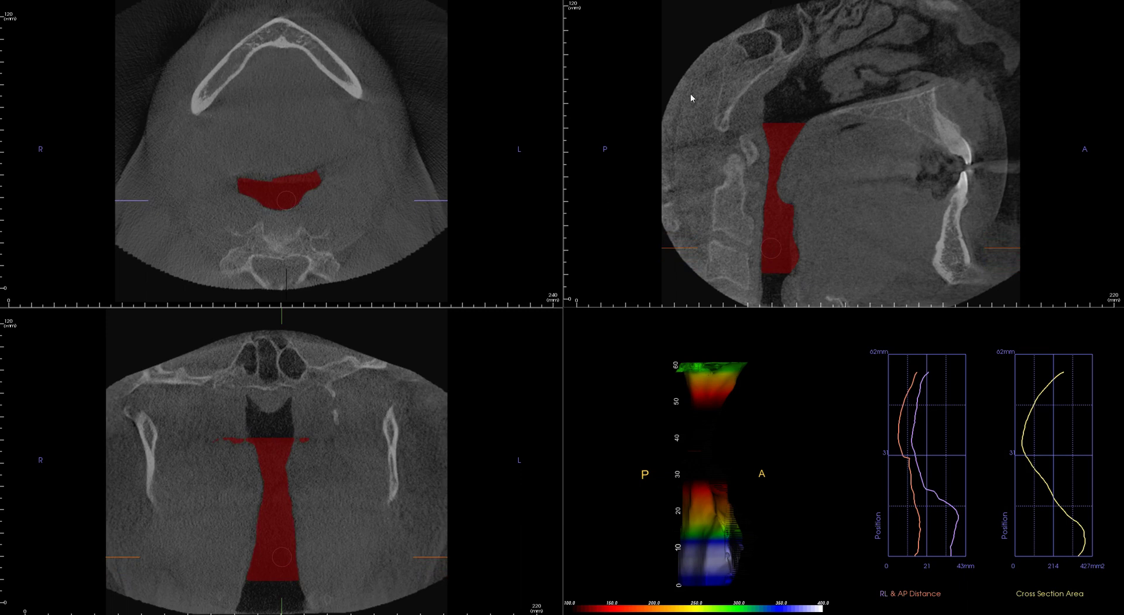
{"action": "mouse_move", "coordinate": [286, 196]}
{"action": "left_mouse_down"}
{"action": "mouse_move", "coordinate": [222, 194]}
{"action": "mouse_move", "coordinate": [279, 191]}
{"action": "left_mouse_up"}
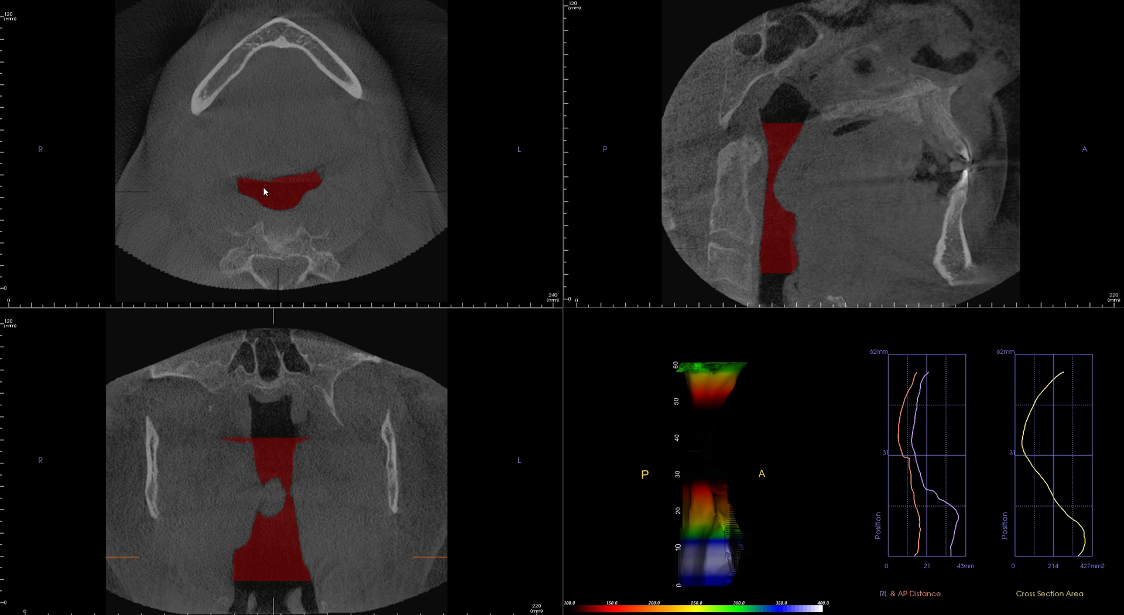
Step: Nudge the axial crosshair so the sagittal and coronal planes cut the airway at new positions
{"action": "mouse_move", "coordinate": [276, 191]}
{"action": "left_mouse_down"}
{"action": "mouse_move", "coordinate": [322, 192]}
{"action": "mouse_move", "coordinate": [251, 191]}
{"action": "mouse_move", "coordinate": [304, 191]}
{"action": "mouse_move", "coordinate": [279, 191]}
{"action": "left_mouse_up"}
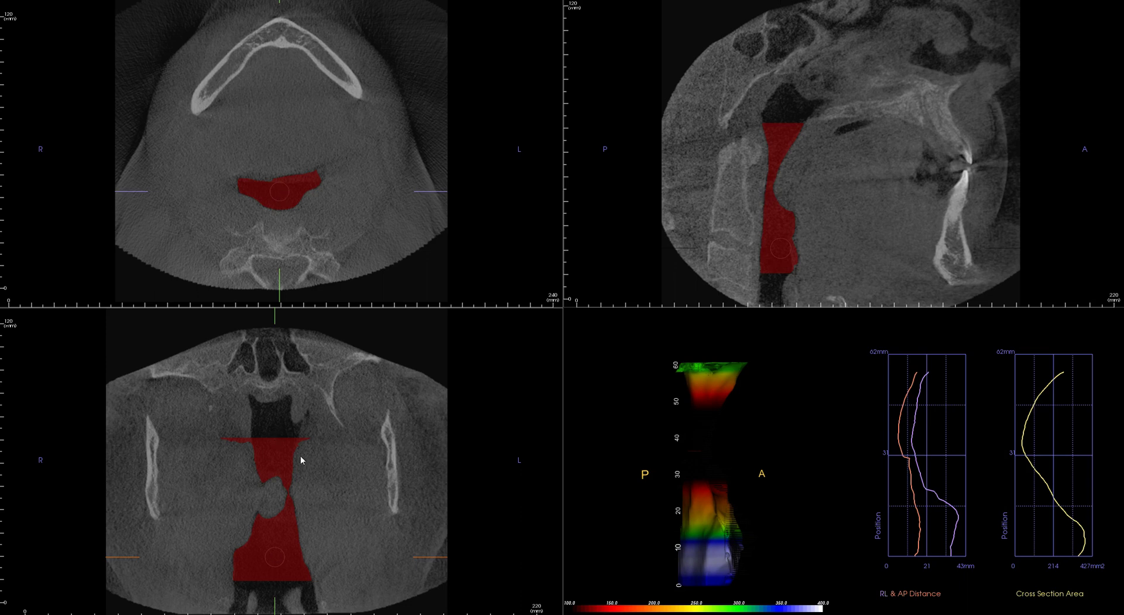
{"action": "mouse_move", "coordinate": [278, 191]}
{"action": "left_mouse_down"}
{"action": "mouse_move", "coordinate": [284, 173]}
{"action": "mouse_move", "coordinate": [289, 209]}
{"action": "mouse_move", "coordinate": [288, 182]}
{"action": "mouse_move", "coordinate": [279, 195]}
{"action": "left_mouse_up"}
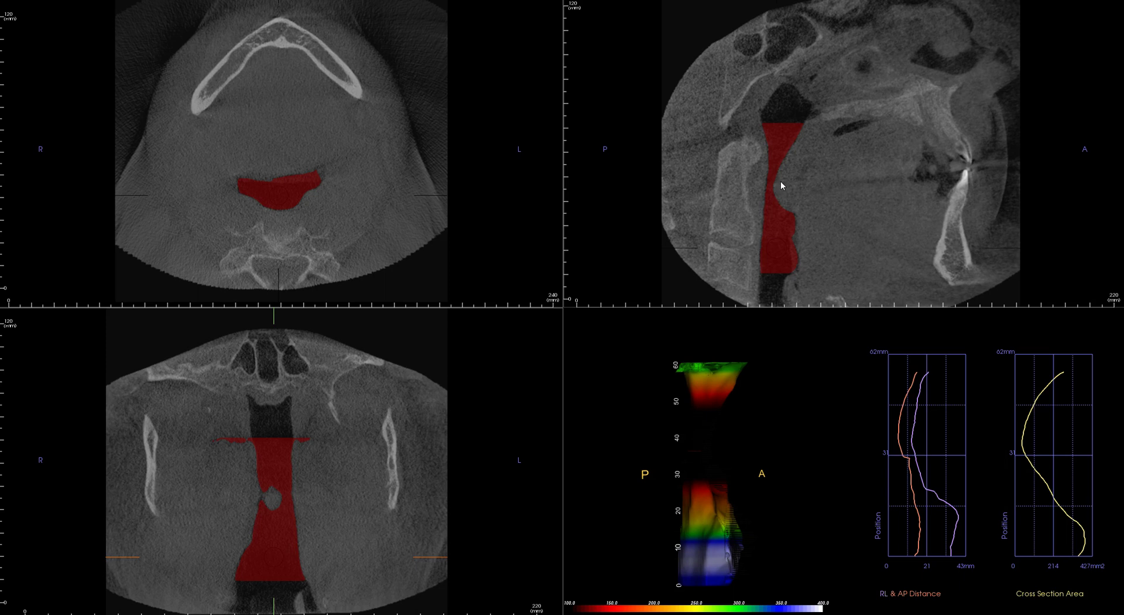
Step: Highlight the airway and rotate the 3D airway model, maximising its panel to tilt it further
{"action": "left_click", "coordinate": [777, 156]}
{"action": "left_click_drag", "start_coordinate": [741, 379], "coordinate": [695, 437]}
{"action": "double_click", "coordinate": [695, 434]}
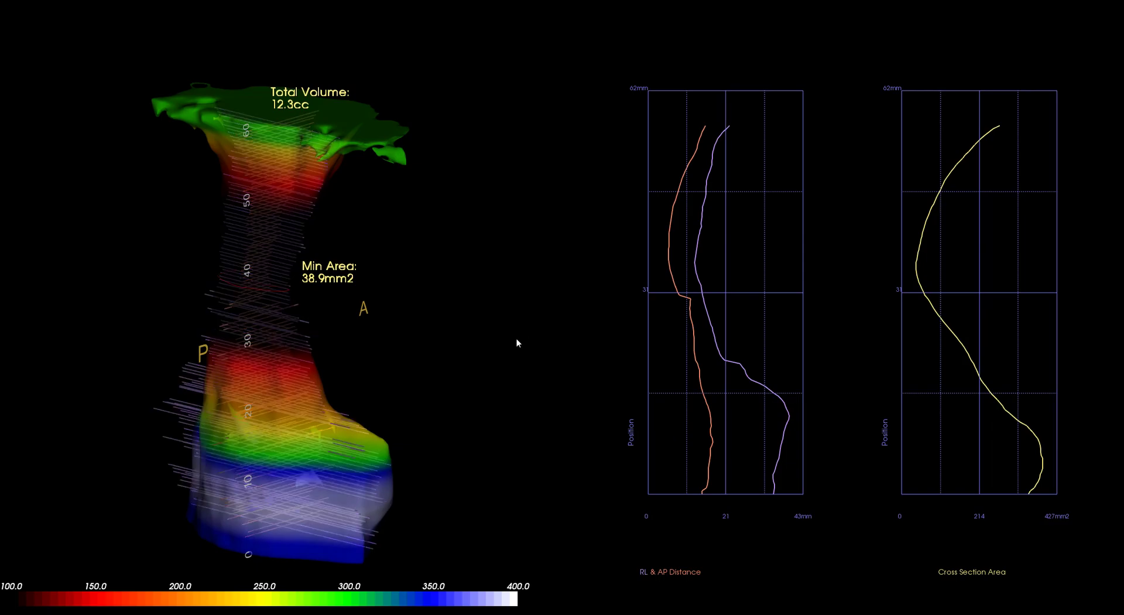
{"action": "left_click_drag", "start_coordinate": [278, 418], "coordinate": [309, 432]}
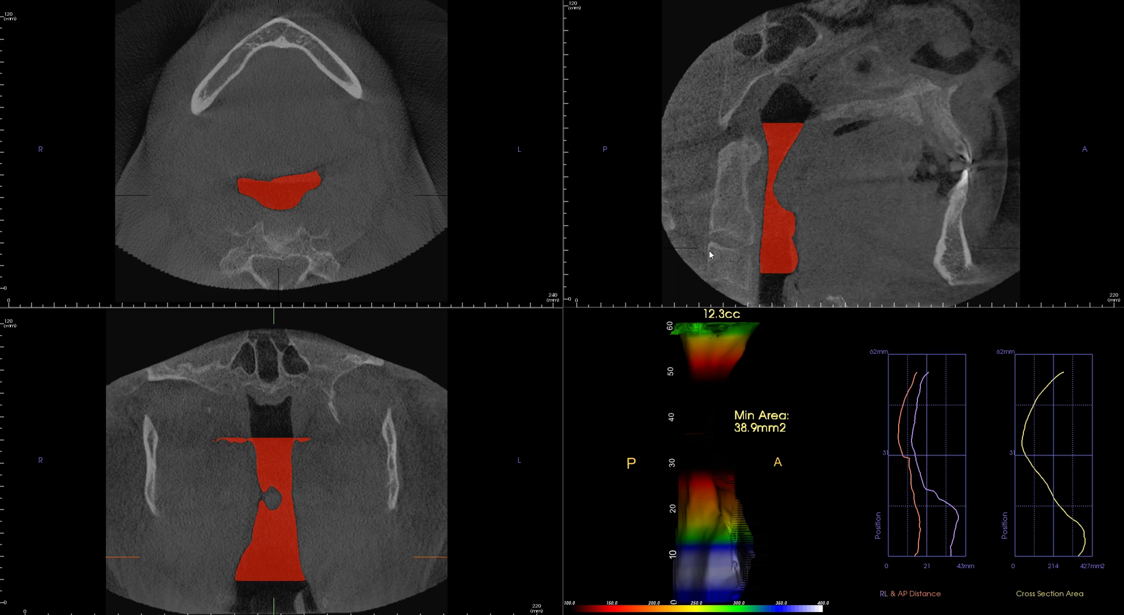
Step: Raise the slices, zoom the axial view, and measure the airway width as 13.11 mm
{"action": "mouse_move", "coordinate": [773, 225]}
{"action": "left_mouse_down"}
{"action": "mouse_move", "coordinate": [758, 188]}
{"action": "mouse_move", "coordinate": [768, 185]}
{"action": "left_mouse_up"}
{"action": "right_click_drag", "start_coordinate": [352, 251], "coordinate": [401, 154]}
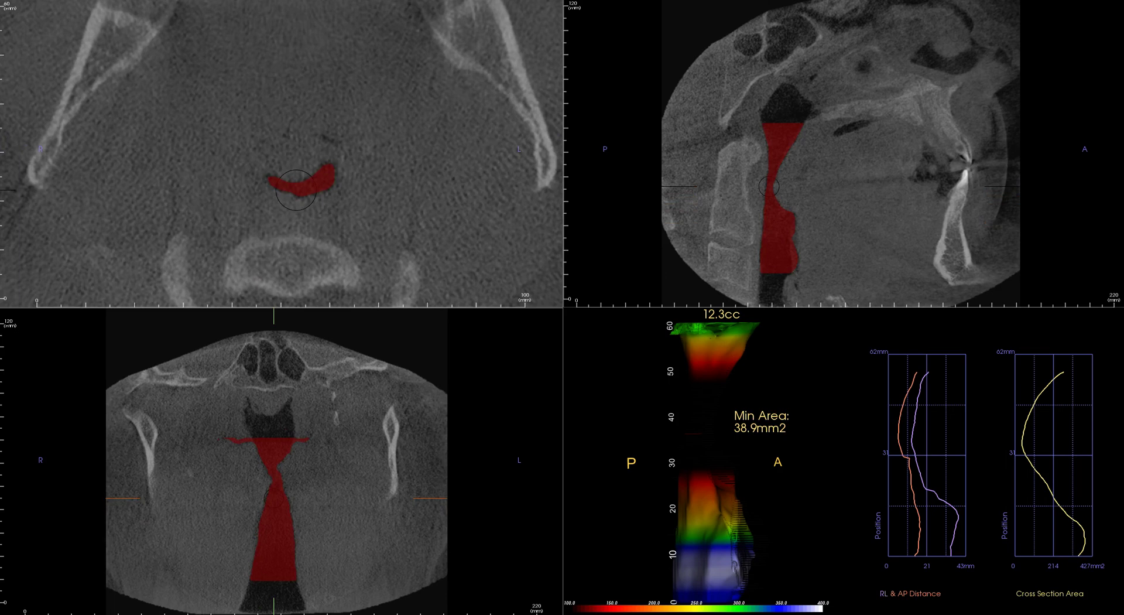
{"action": "left_click_drag", "start_coordinate": [268, 181], "coordinate": [334, 182]}
Step: Recentre the slices on the airway and add a 3.03 mm depth measurement below the width
{"action": "left_click", "coordinate": [300, 191]}
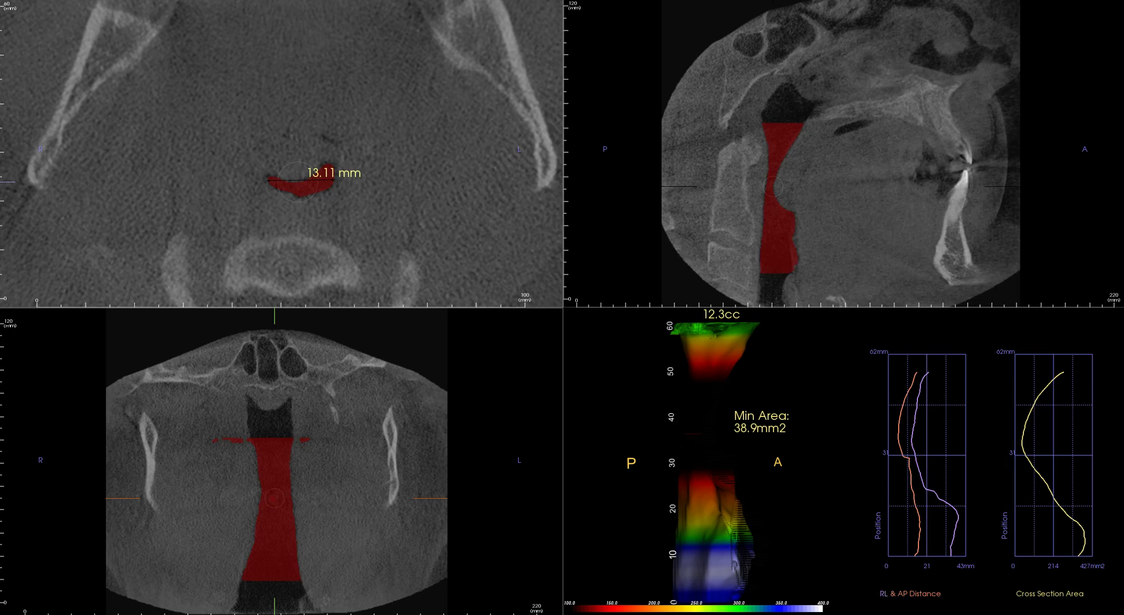
{"action": "left_click_drag", "start_coordinate": [297, 188], "coordinate": [297, 142]}
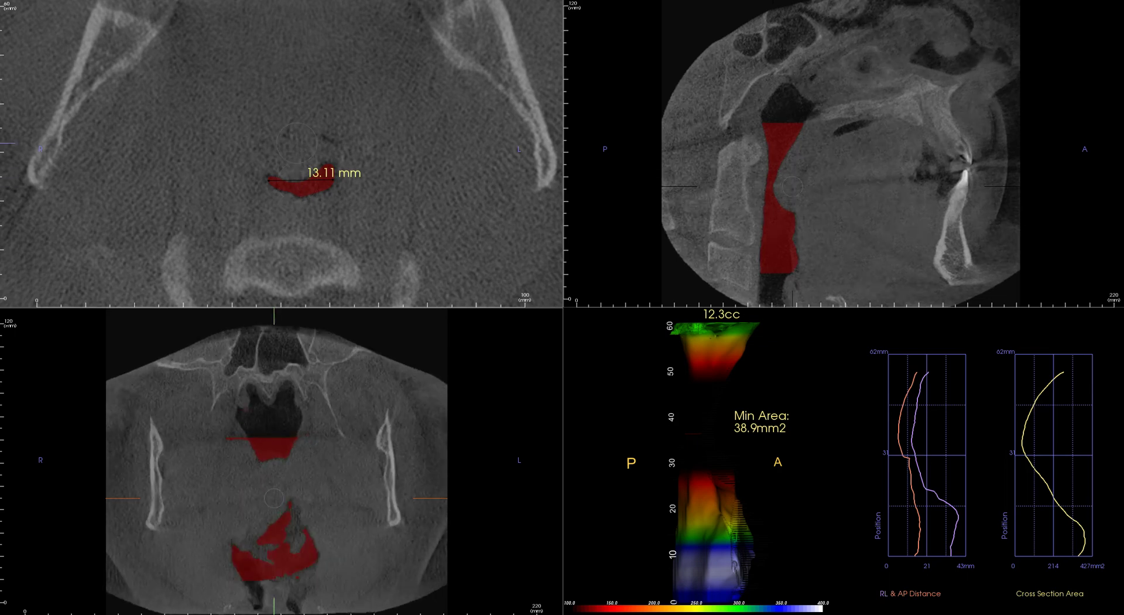
{"action": "left_click_drag", "start_coordinate": [299, 183], "coordinate": [299, 198]}
{"action": "left_click_drag", "start_coordinate": [298, 143], "coordinate": [300, 152]}
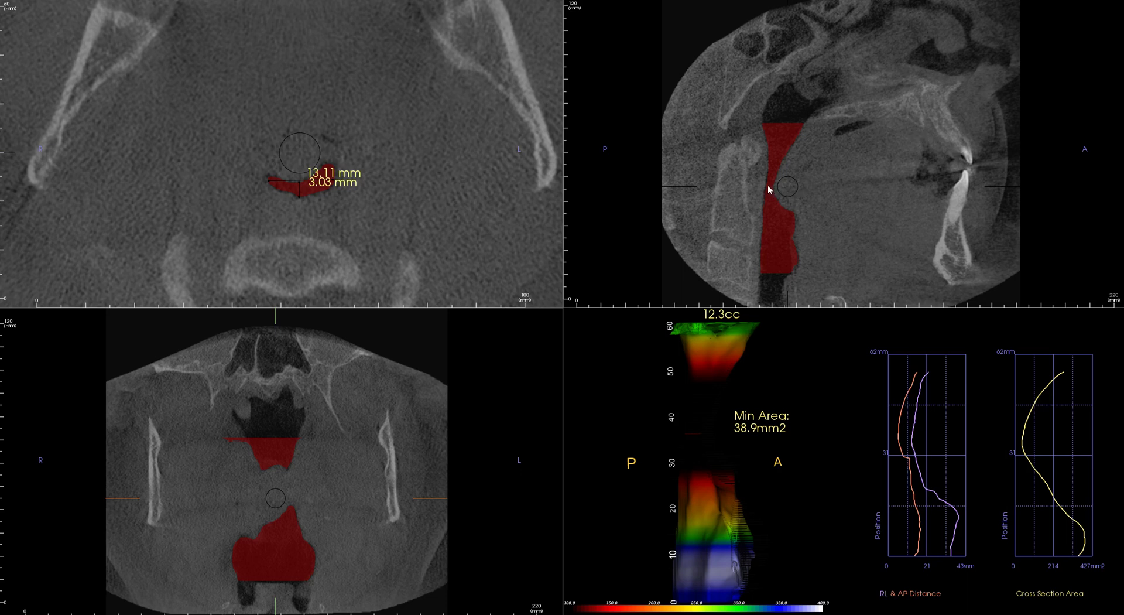
Step: Highlight the airway segmentation so it and the 12.3cc and Min Area labels turn red
{"action": "left_click", "coordinate": [721, 451]}
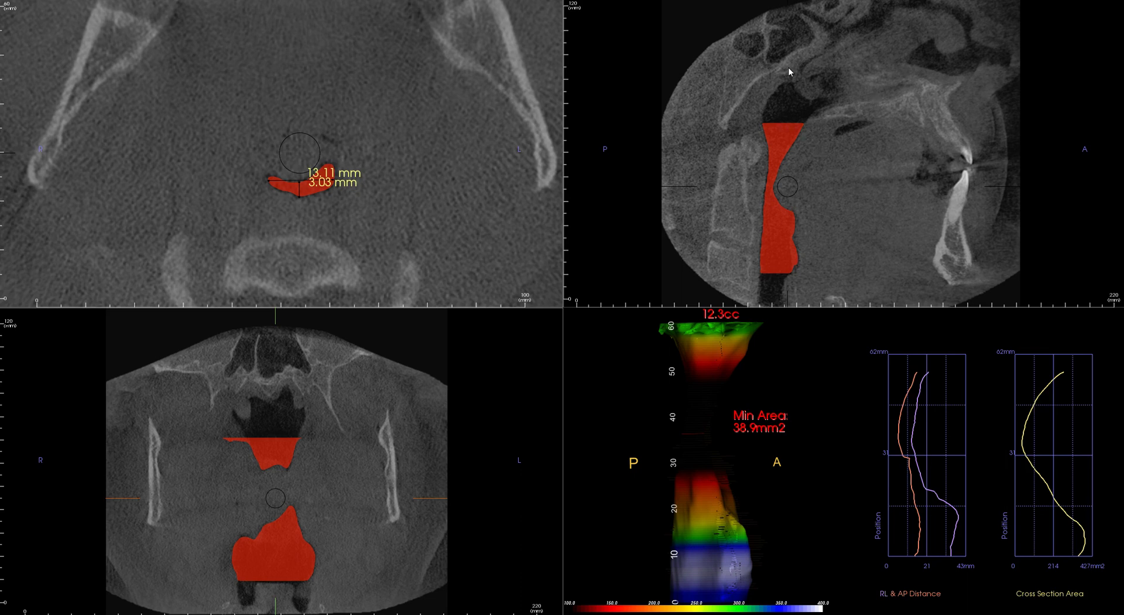
{"action": "scroll", "coordinate": [944, 255], "scroll_direction": "down", "scroll_amount": 10}
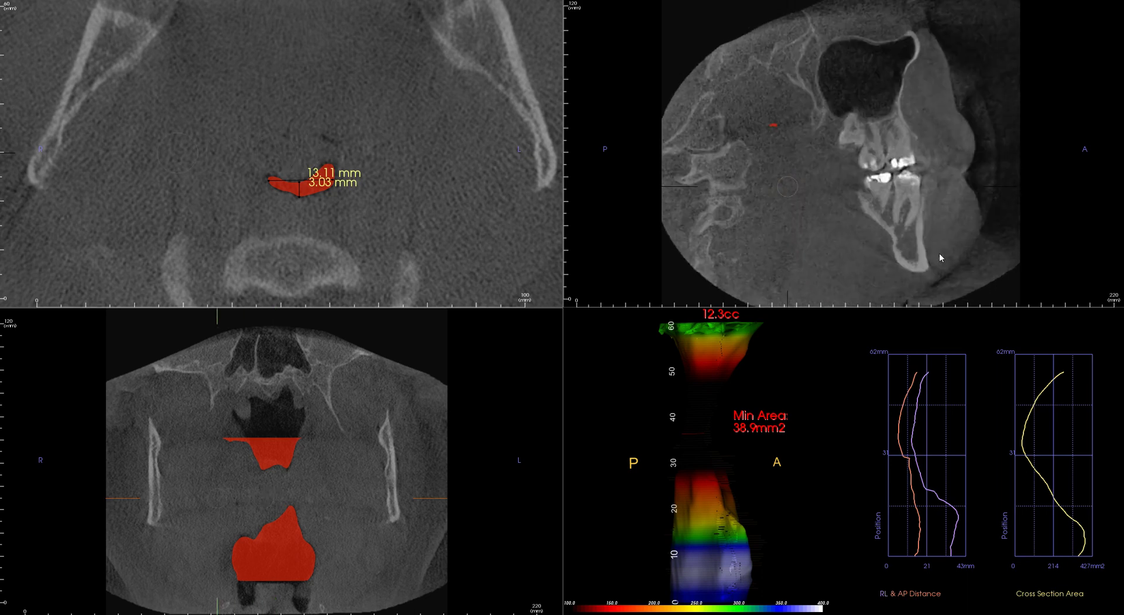
{"action": "scroll", "coordinate": [886, 167], "scroll_direction": "up", "scroll_amount": 9}
{"action": "scroll", "coordinate": [951, 152], "scroll_direction": "down", "scroll_amount": 15}
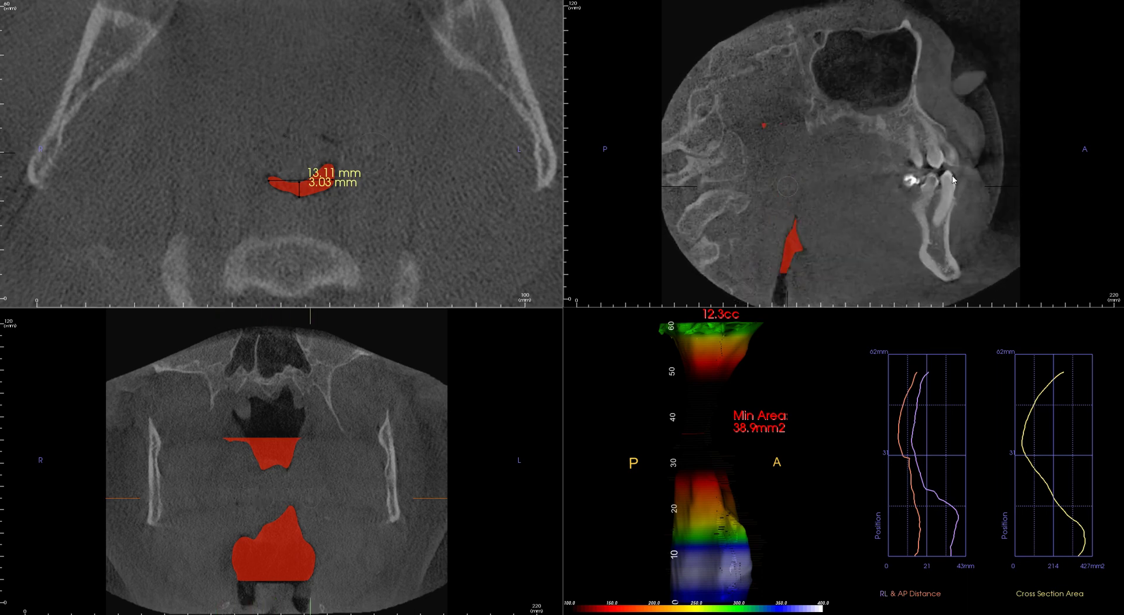
{"action": "scroll", "coordinate": [902, 135], "scroll_direction": "up", "scroll_amount": 13}
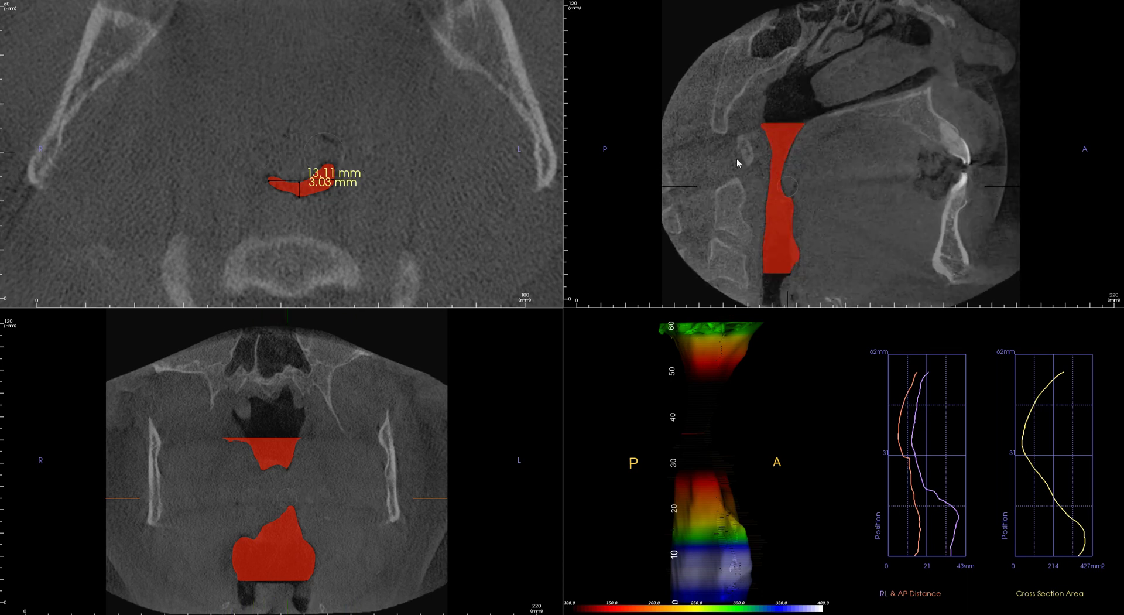
{"action": "scroll", "coordinate": [739, 155], "scroll_direction": "down", "scroll_amount": 12}
{"action": "scroll", "coordinate": [732, 171], "scroll_direction": "up", "scroll_amount": 10}
{"action": "scroll", "coordinate": [732, 174], "scroll_direction": "down", "scroll_amount": 2}
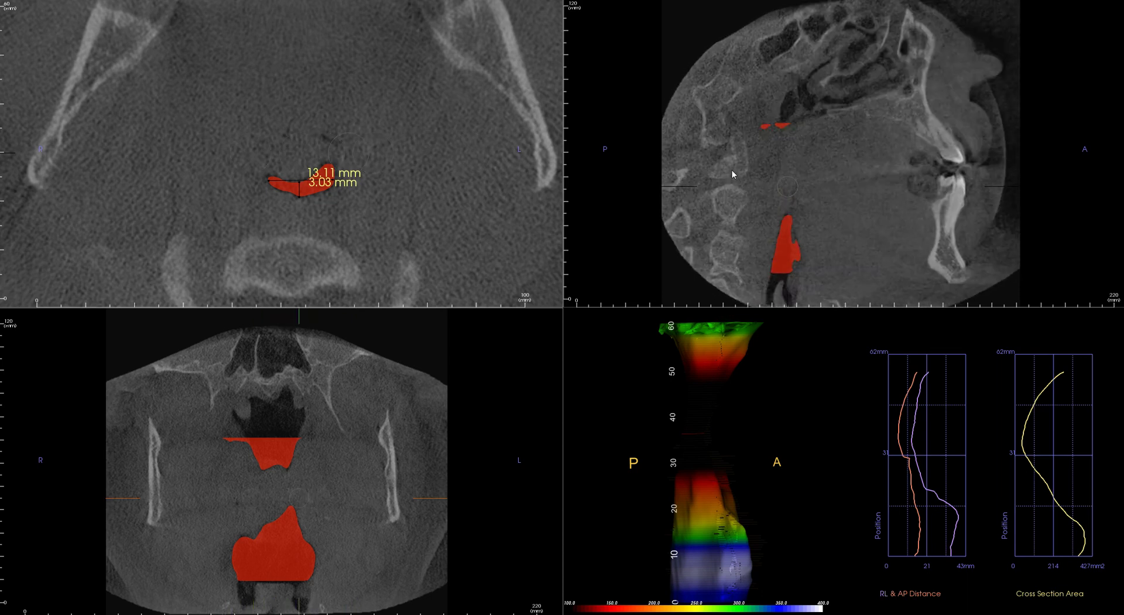
{"action": "scroll", "coordinate": [742, 100], "scroll_direction": "up", "scroll_amount": 10}
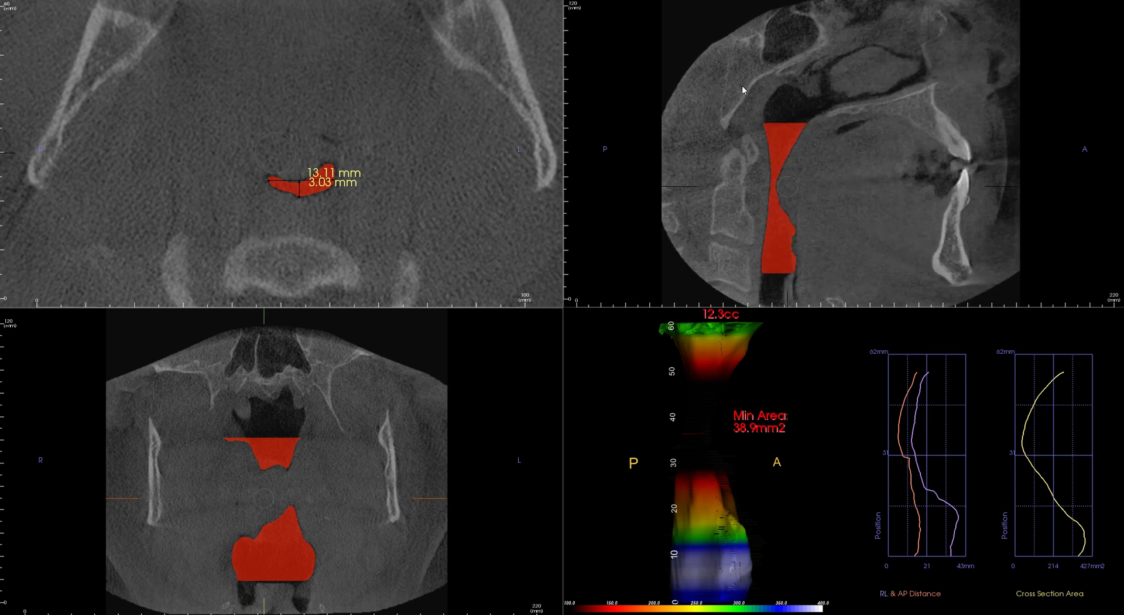
{"action": "scroll", "coordinate": [742, 85], "scroll_direction": "up", "scroll_amount": 10}
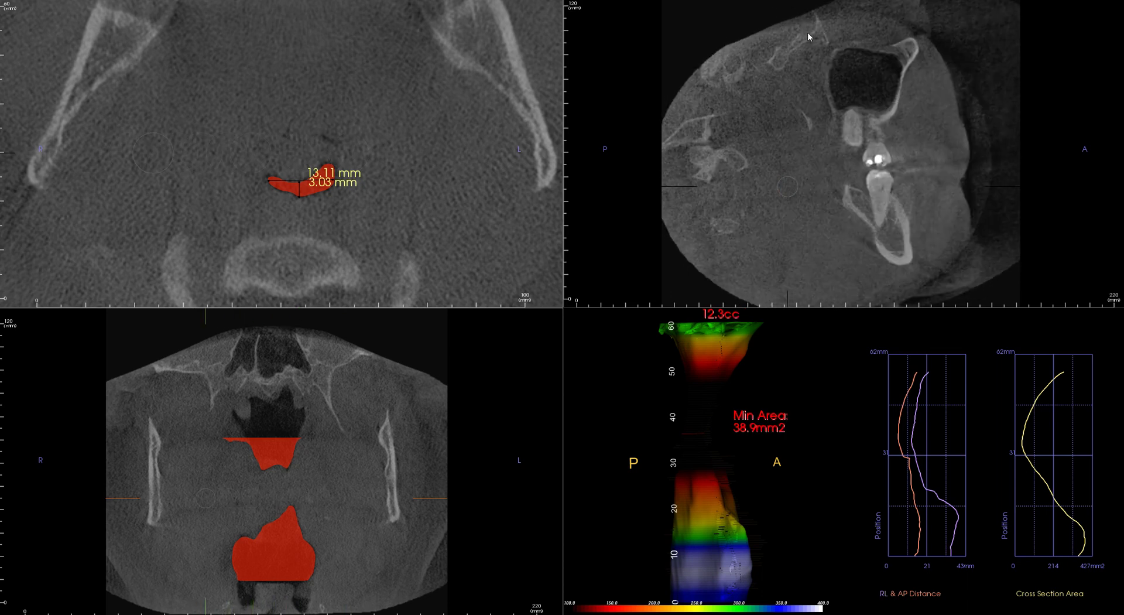
{"action": "scroll", "coordinate": [809, 33], "scroll_direction": "down", "scroll_amount": 12}
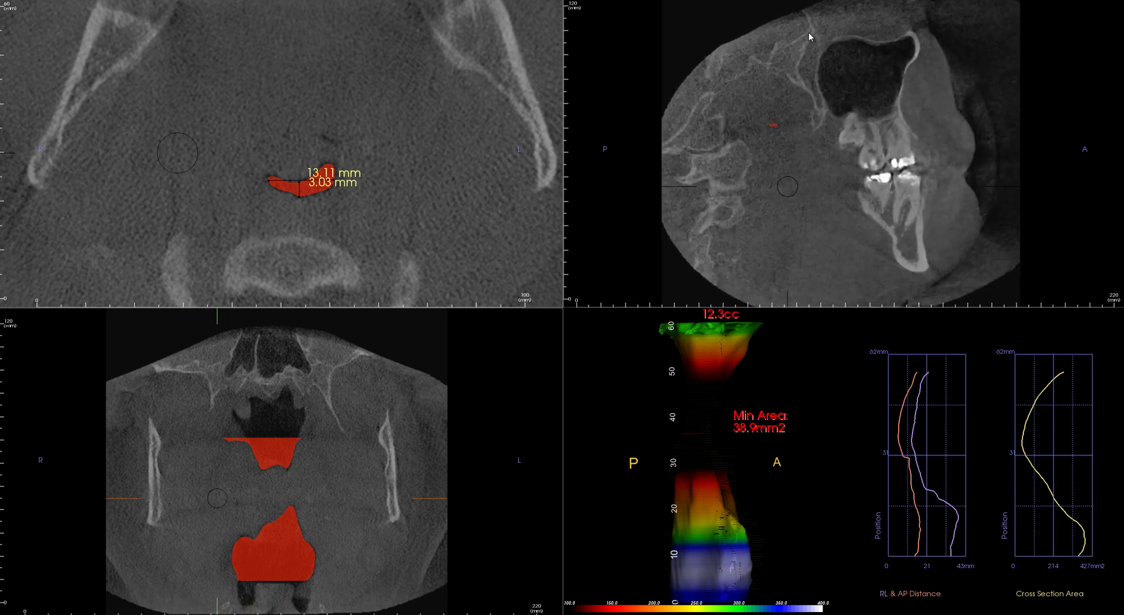
{"action": "scroll", "coordinate": [809, 33], "scroll_direction": "down", "scroll_amount": 6}
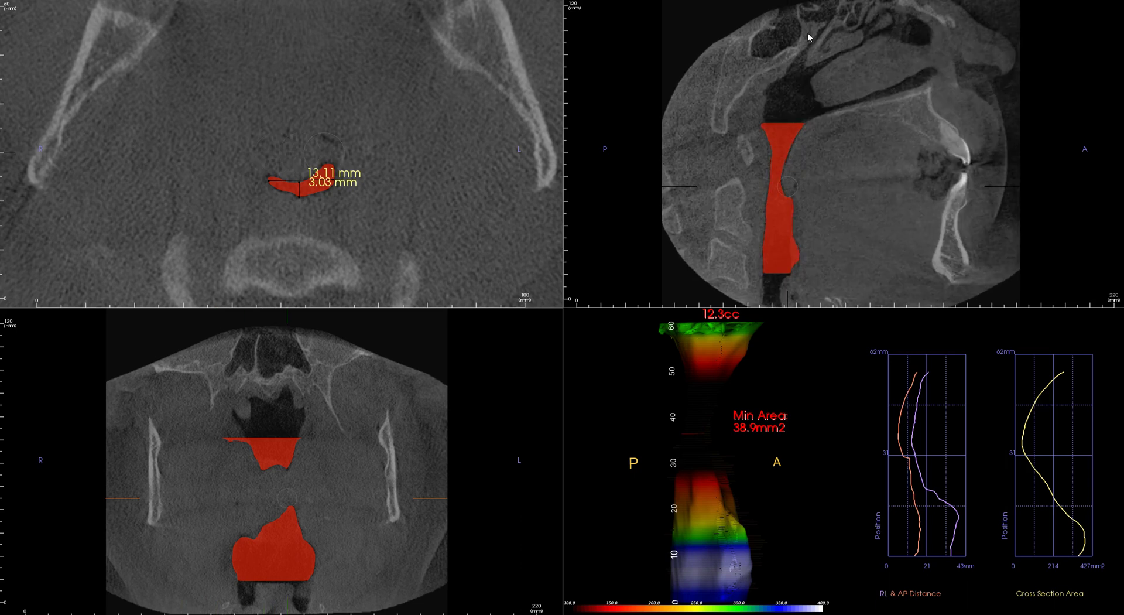